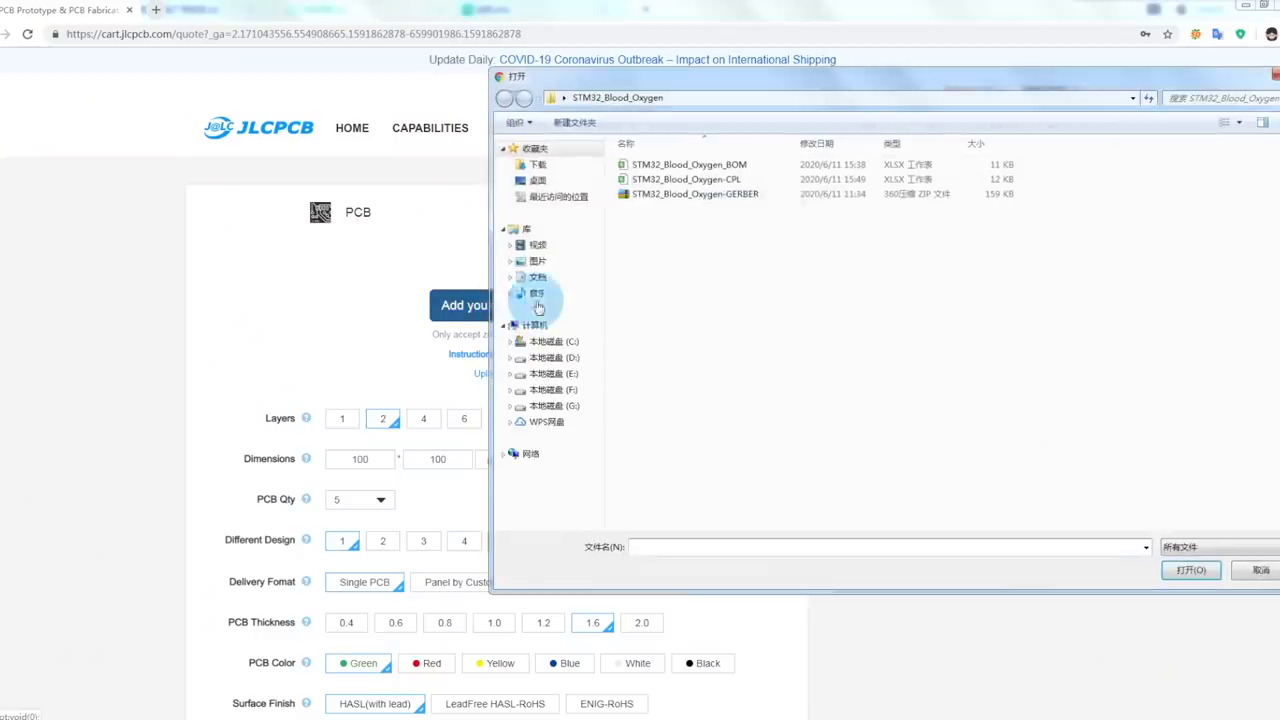
# Step: Upload STM32_Blood_Oxygen-GERBER.zip so the quote detects a 4-layer 42×200 mm board
pyautogui.doubleClick(735, 194)
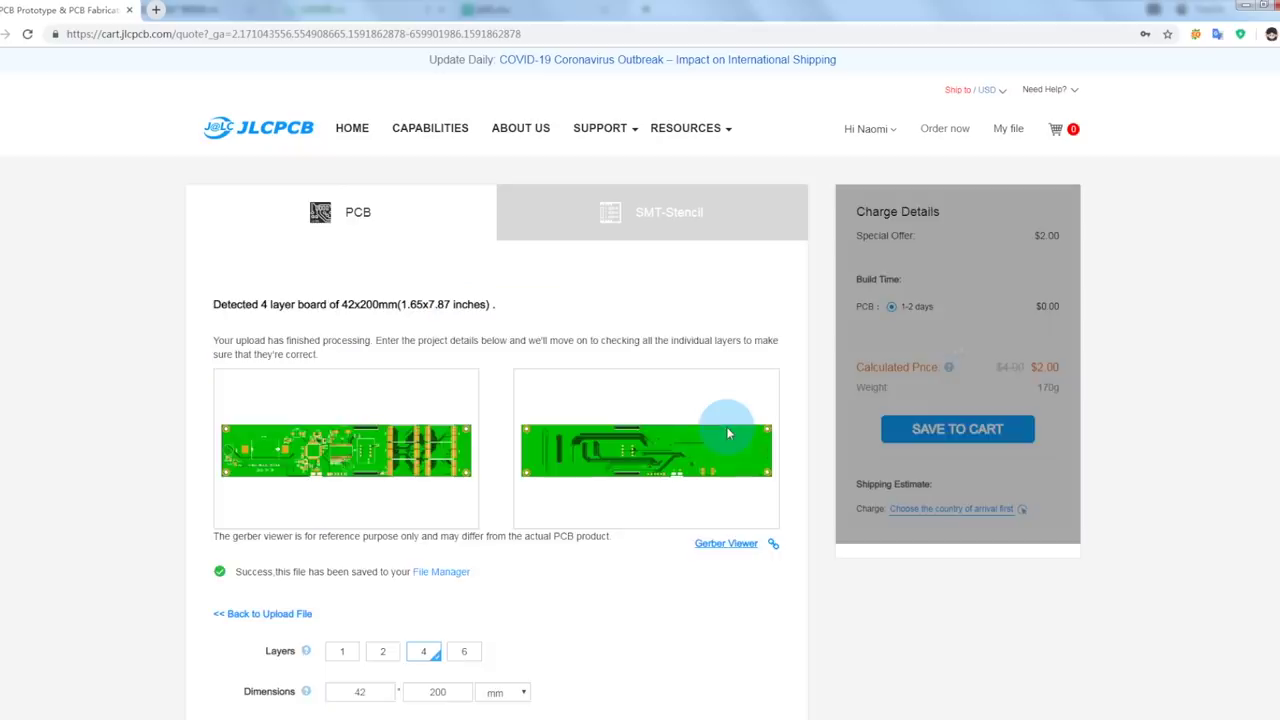
# Step: Enable SMT assembly on the top side with an SMT quantity of 2 boards
pyautogui.scroll(-2, 640, 480)
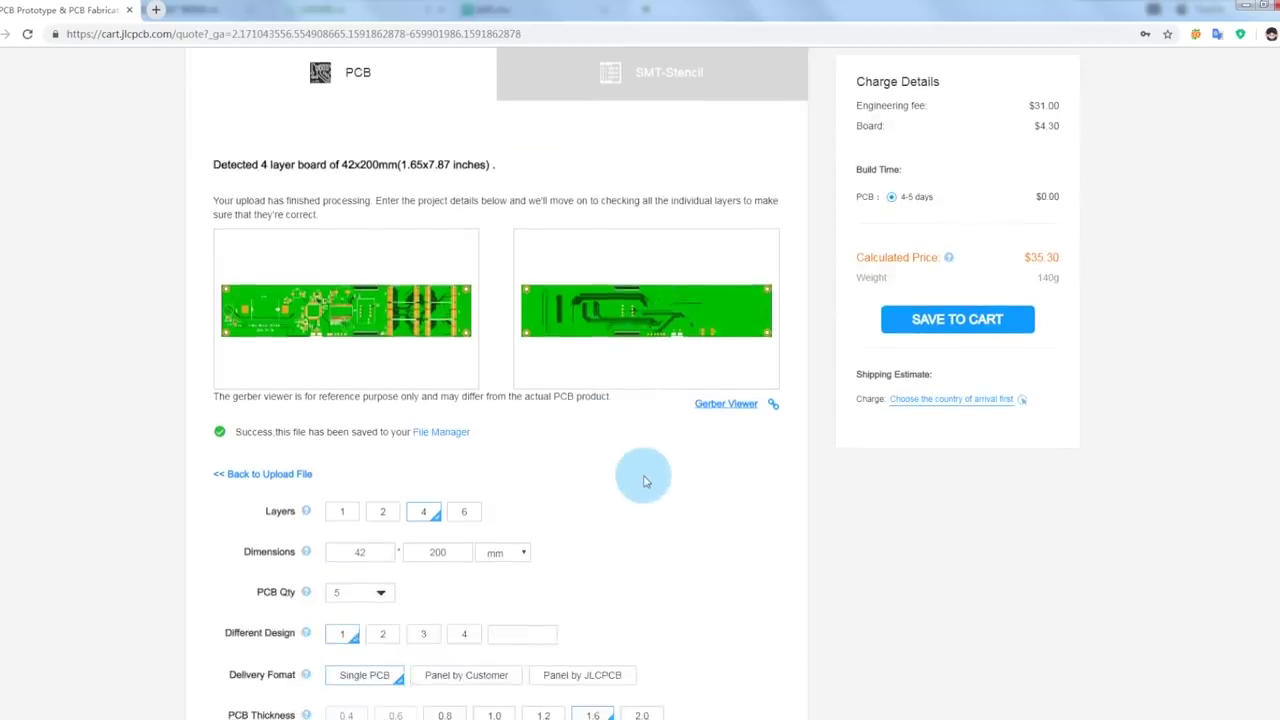
pyautogui.scroll(-4, 675, 468)
pyautogui.scroll(-3, 740, 460)
pyautogui.scroll(-1, 760, 450)
pyautogui.click(766, 454)
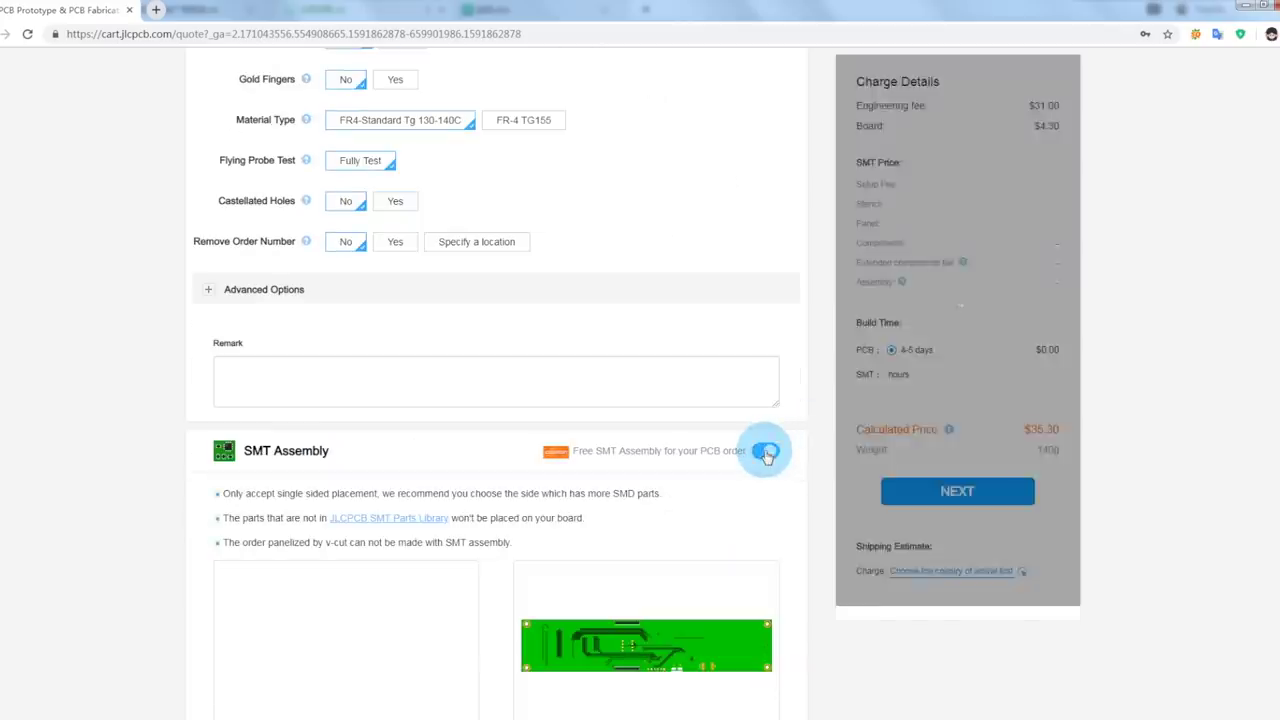
pyautogui.scroll(-2, 640, 470)
pyautogui.scroll(-2, 660, 460)
pyautogui.click(306, 470)
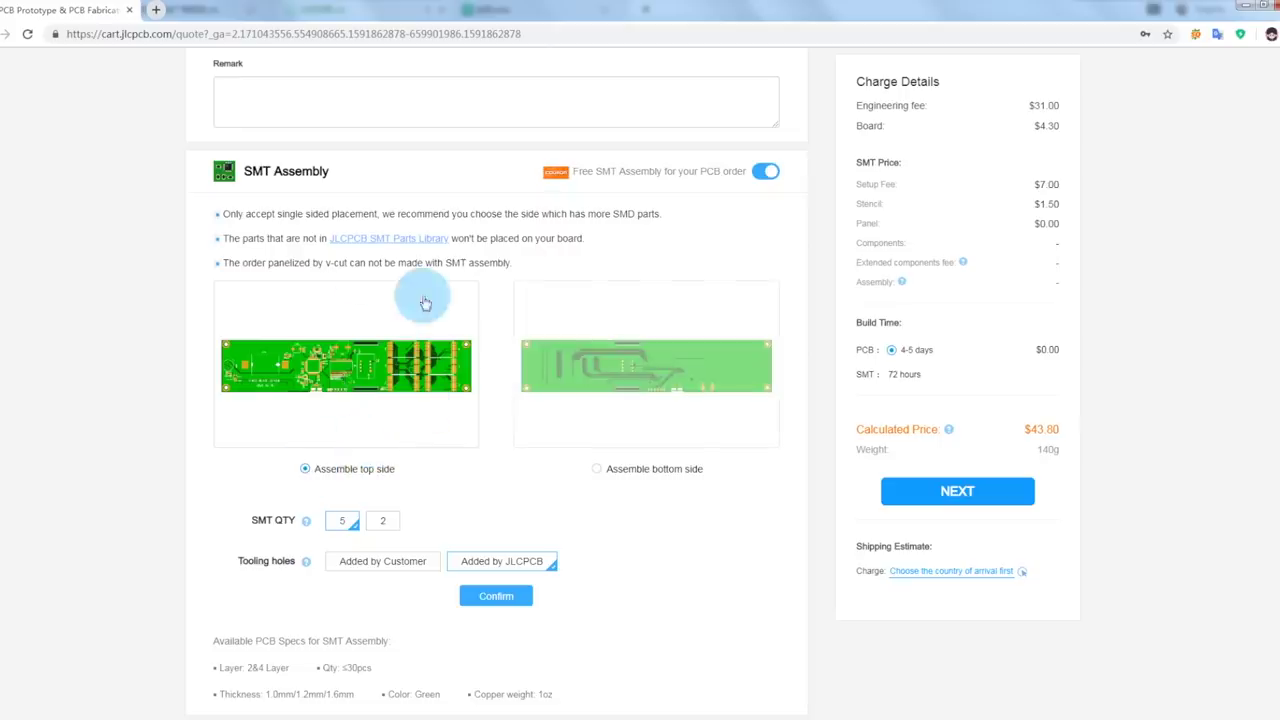
pyautogui.click(384, 520)
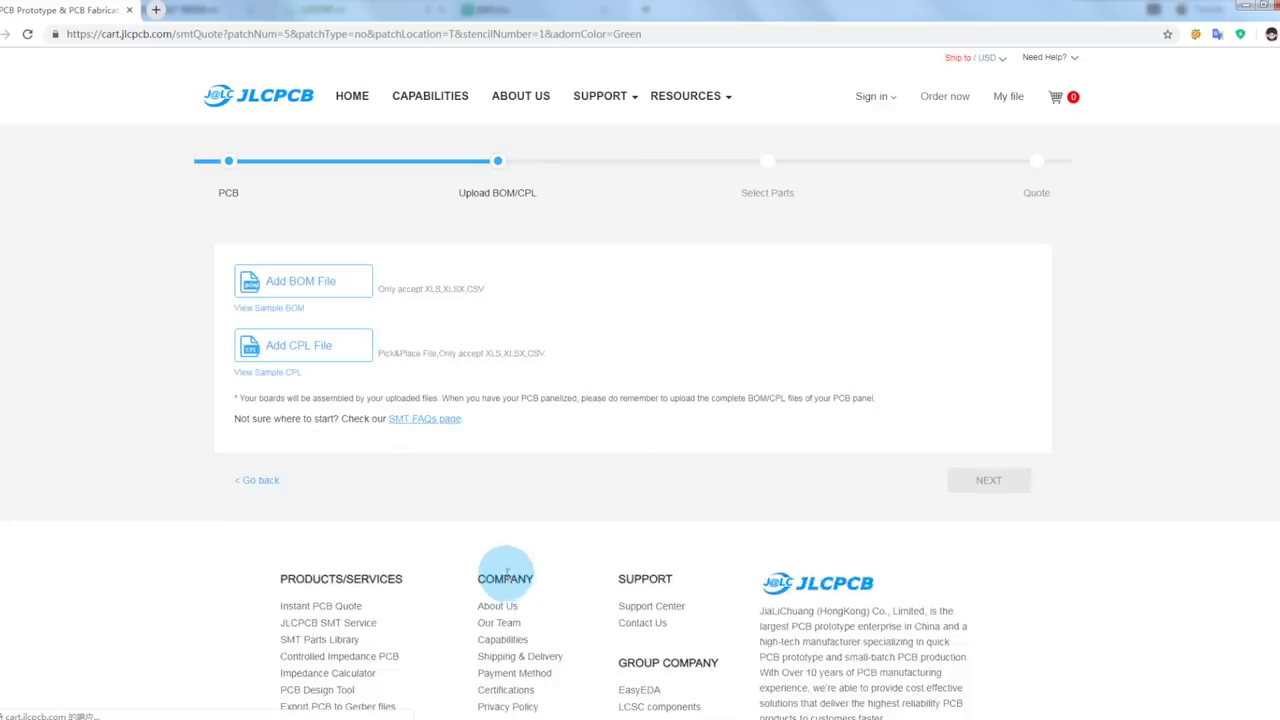
# Step: Attach the STM32_Blood_Oxygen BOM and CPL spreadsheets and proceed to parts matching
pyautogui.click(322, 316)
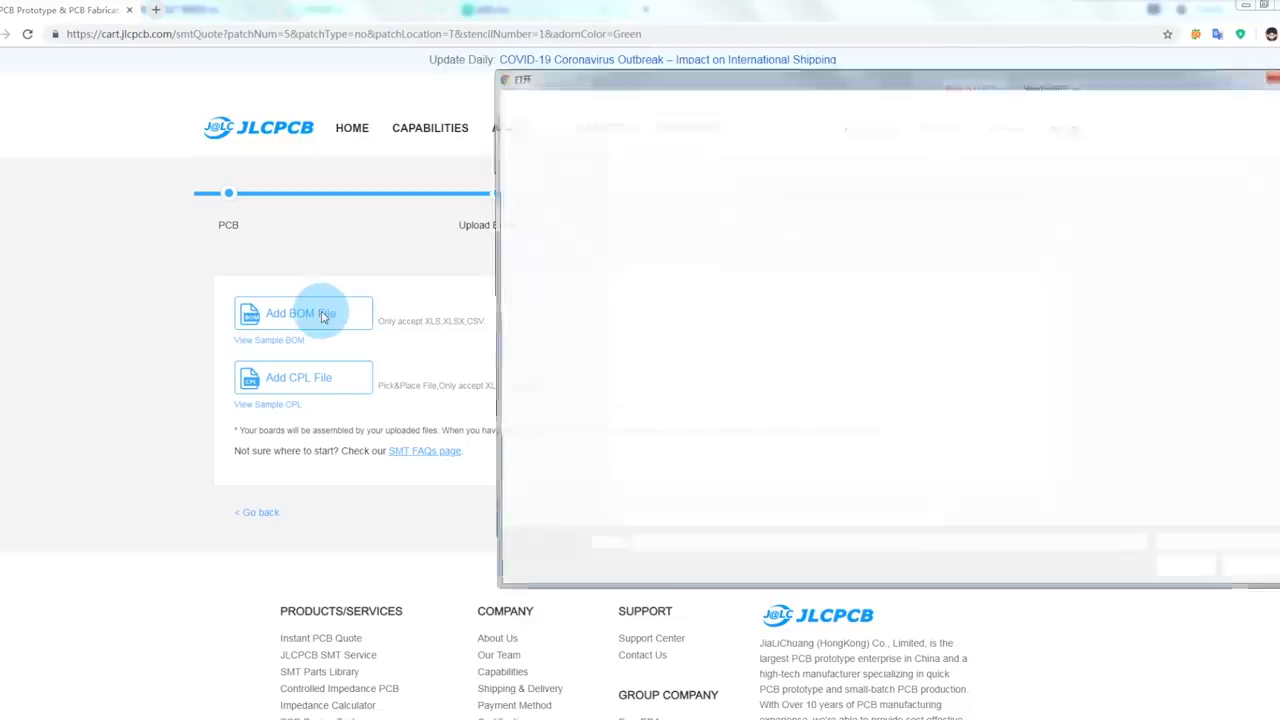
pyautogui.doubleClick(690, 164)
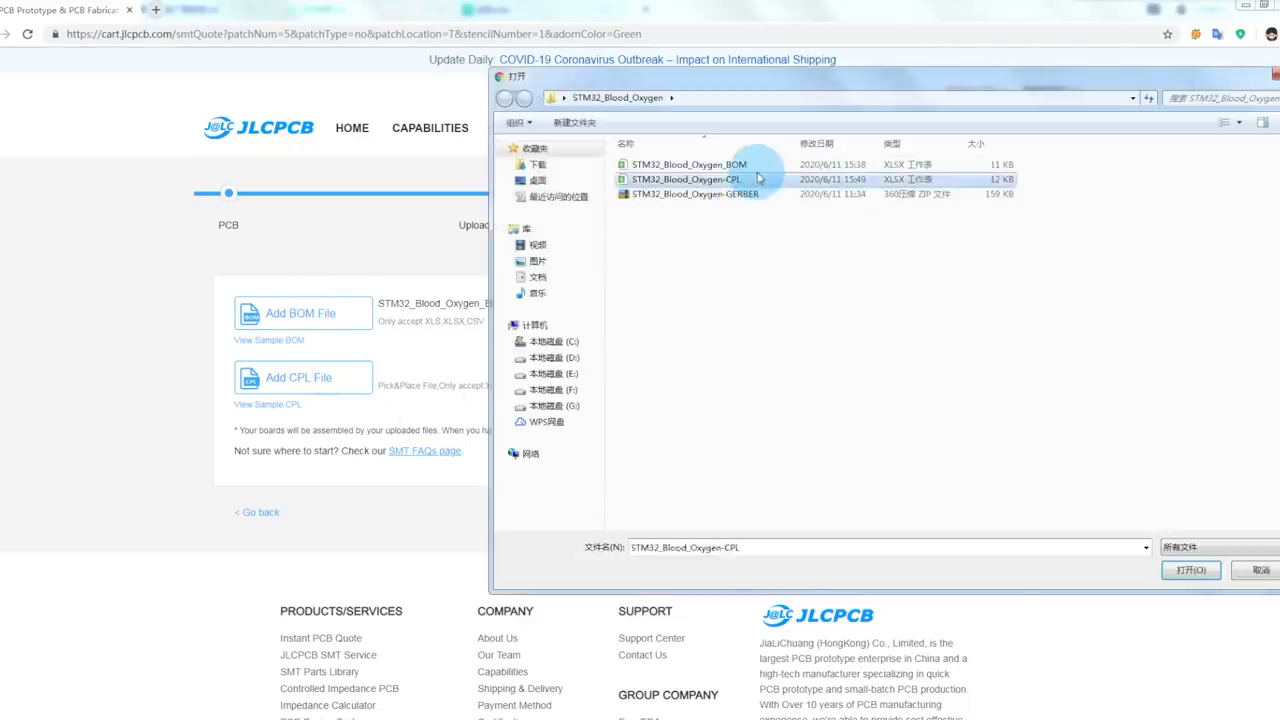
pyautogui.doubleClick(760, 176)
pyautogui.click(986, 514)
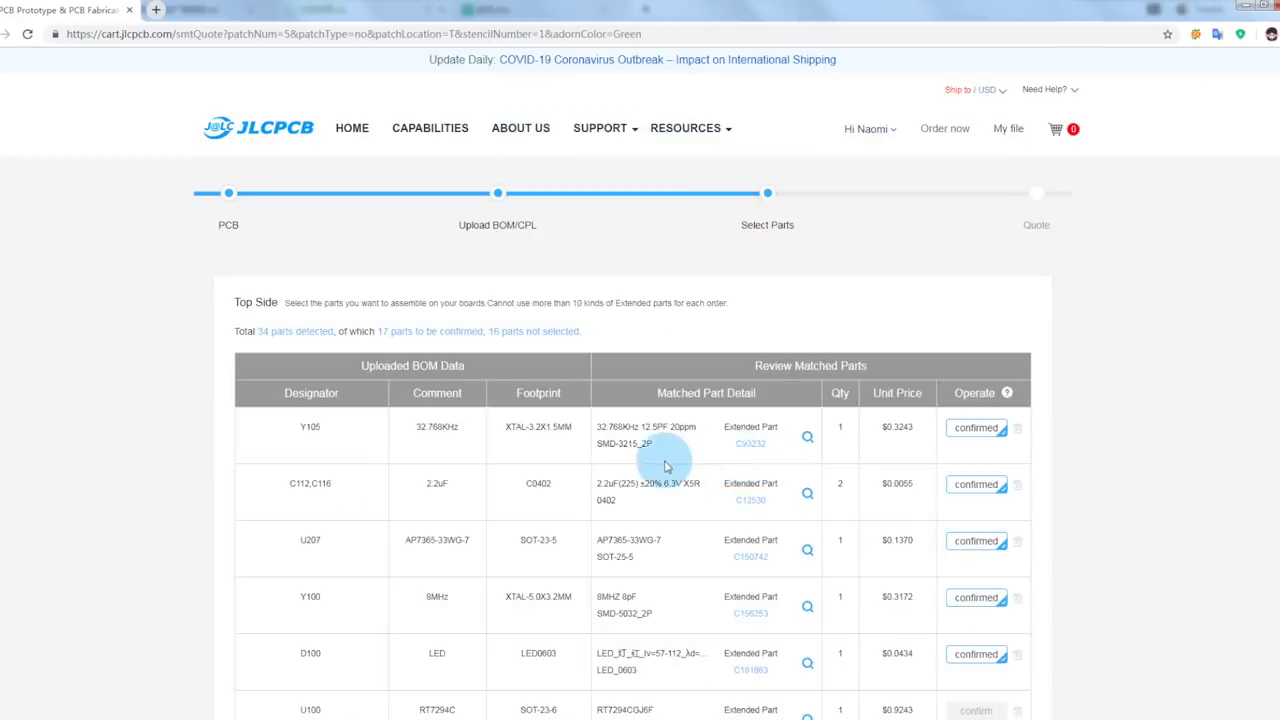
# Step: Review the 17 matched parts and continue to the parts placement preview
pyautogui.scroll(-4, 830, 450)
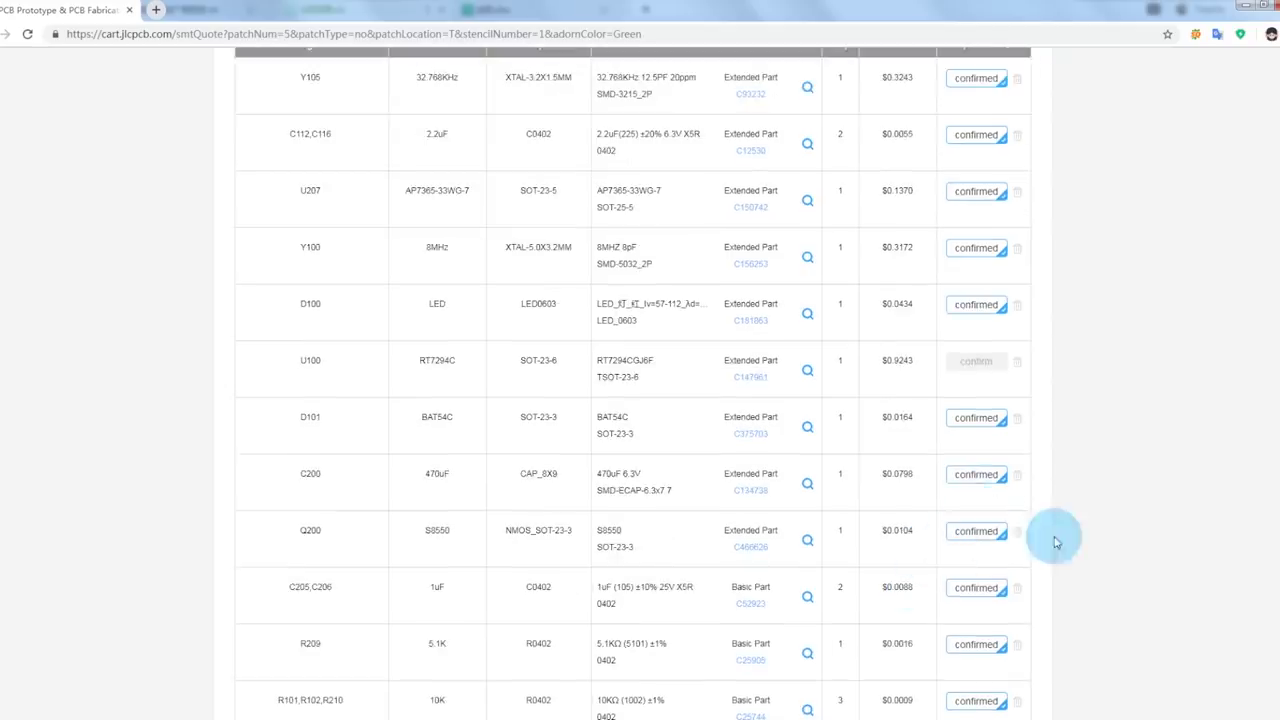
pyautogui.scroll(-3, 1045, 538)
pyautogui.scroll(-3, 1014, 534)
pyautogui.scroll(-2, 1014, 534)
pyautogui.scroll(-3, 1014, 534)
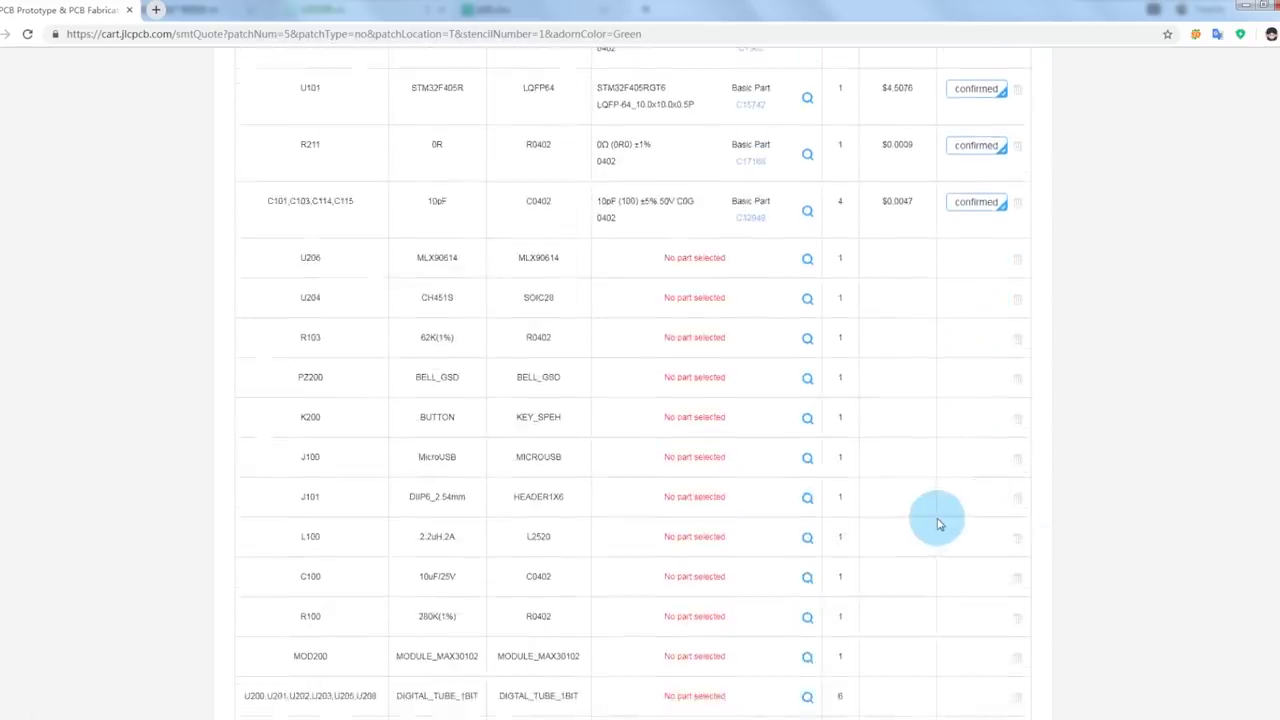
pyautogui.scroll(-3, 937, 517)
pyautogui.scroll(-3, 960, 527)
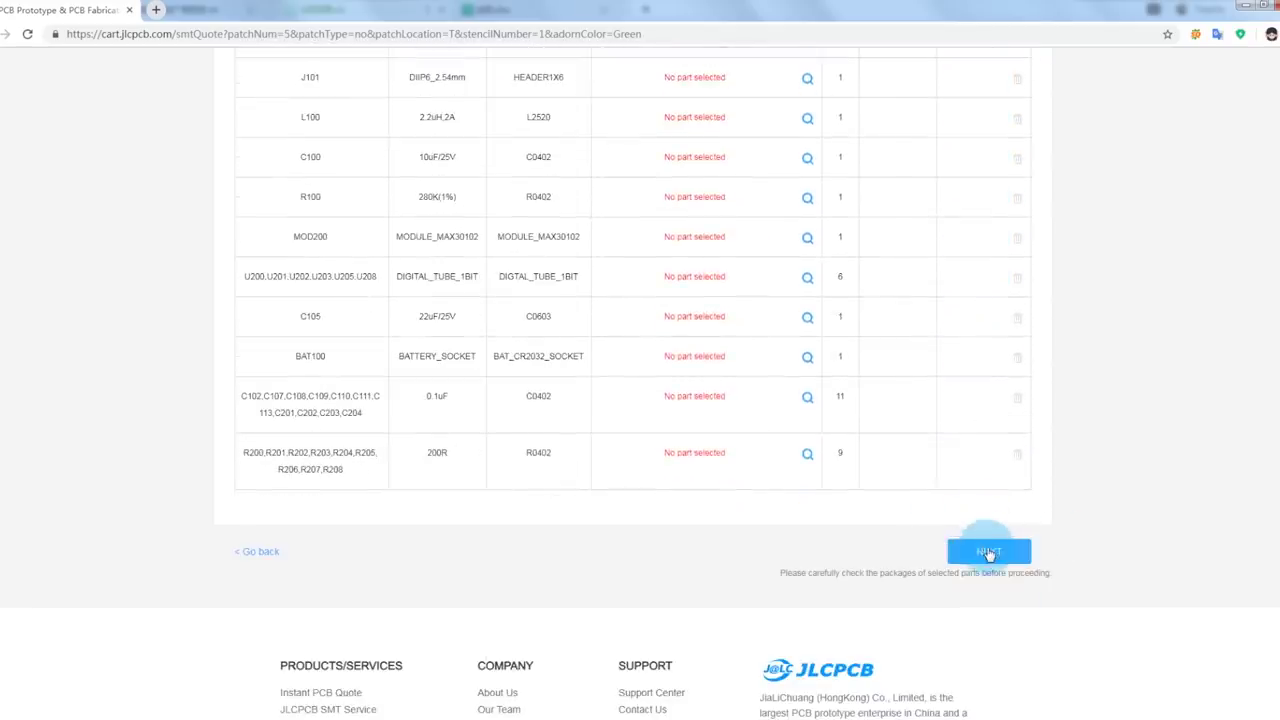
pyautogui.click(988, 552)
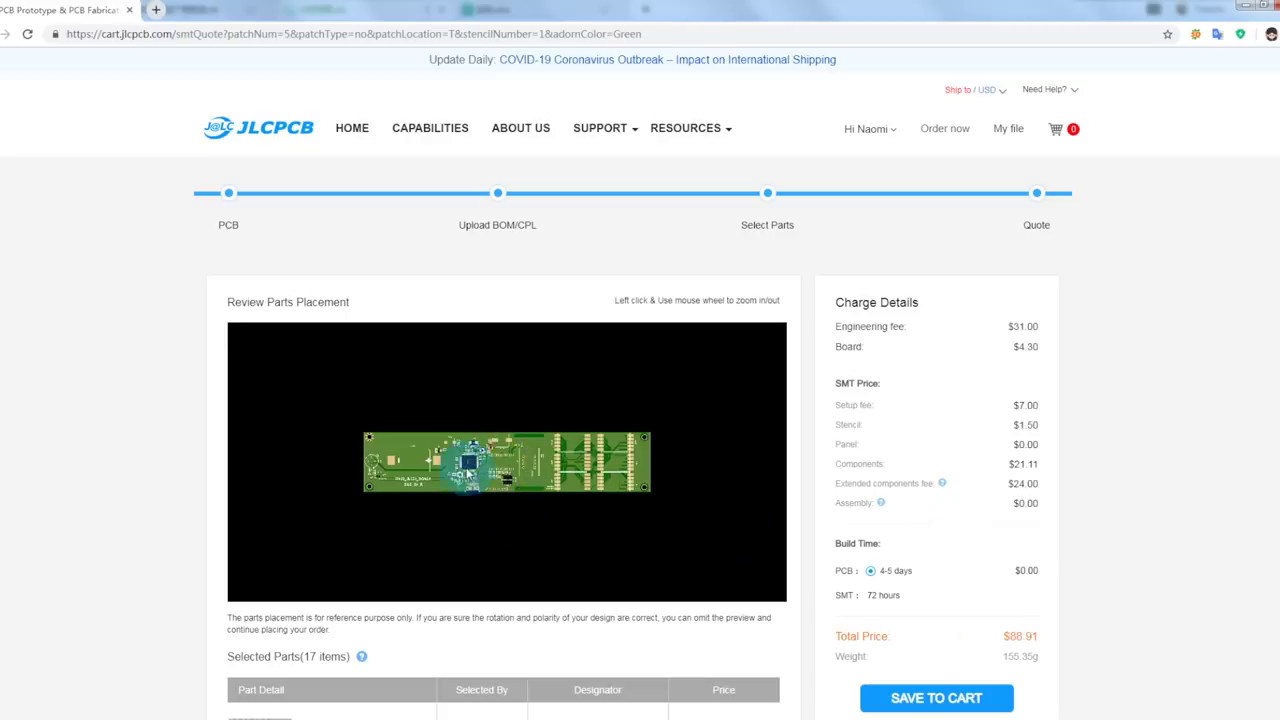
# Step: Zoom and pan the placement preview to show the STM32_BLOOD_OXYGEN label
pyautogui.scroll(2, 466, 474)
pyautogui.scroll(2, 466, 474)
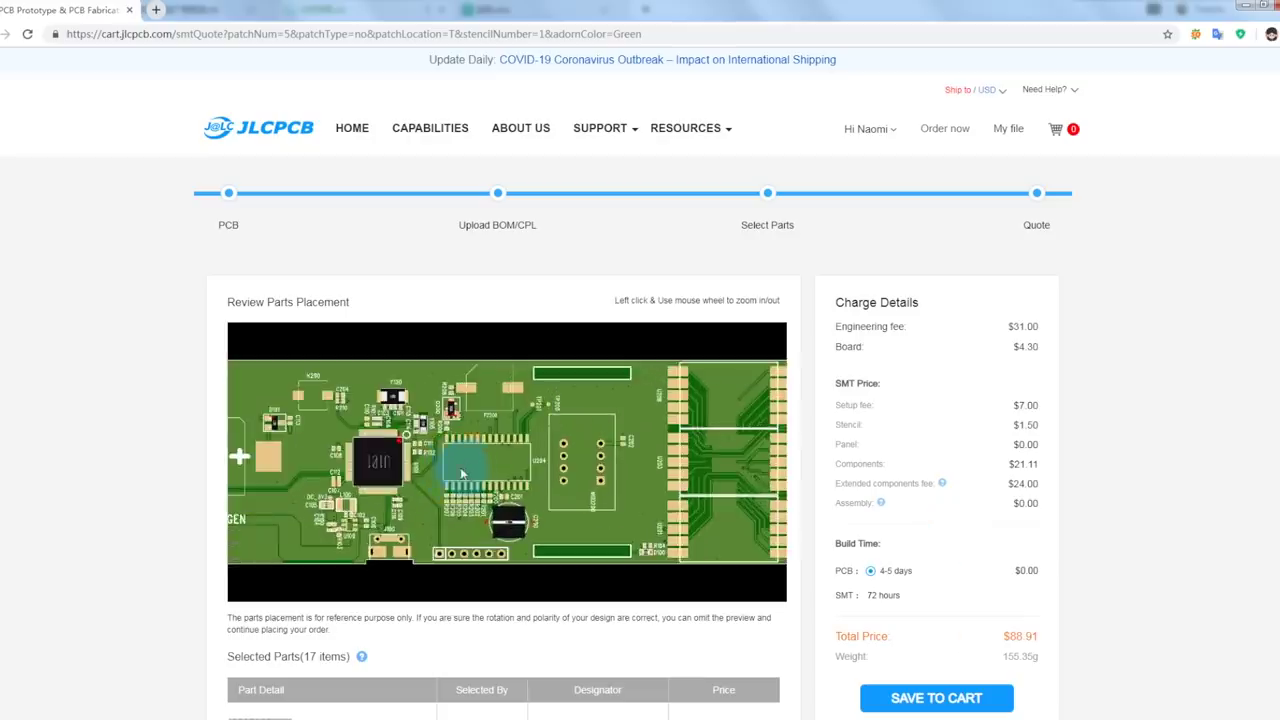
pyautogui.moveTo(428, 480); pyautogui.dragTo(572, 485)
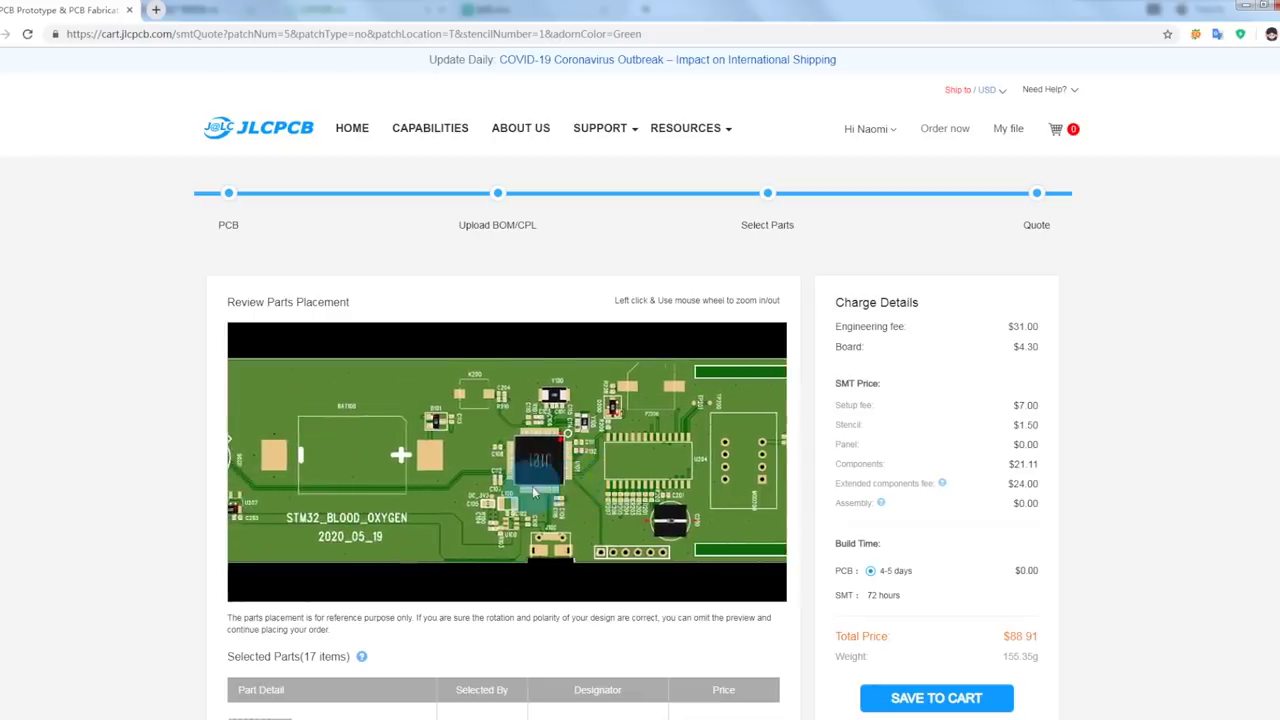
pyautogui.scroll(1, 557, 496)
pyautogui.scroll(1, 558, 498)
pyautogui.scroll(1, 559, 500)
pyautogui.scroll(1, 560, 505)
# Step: Check the Selected and Unselected Parts lists and save the $88.91 order to the cart
pyautogui.scroll(-1, 545, 630)
pyautogui.scroll(-3, 560, 612)
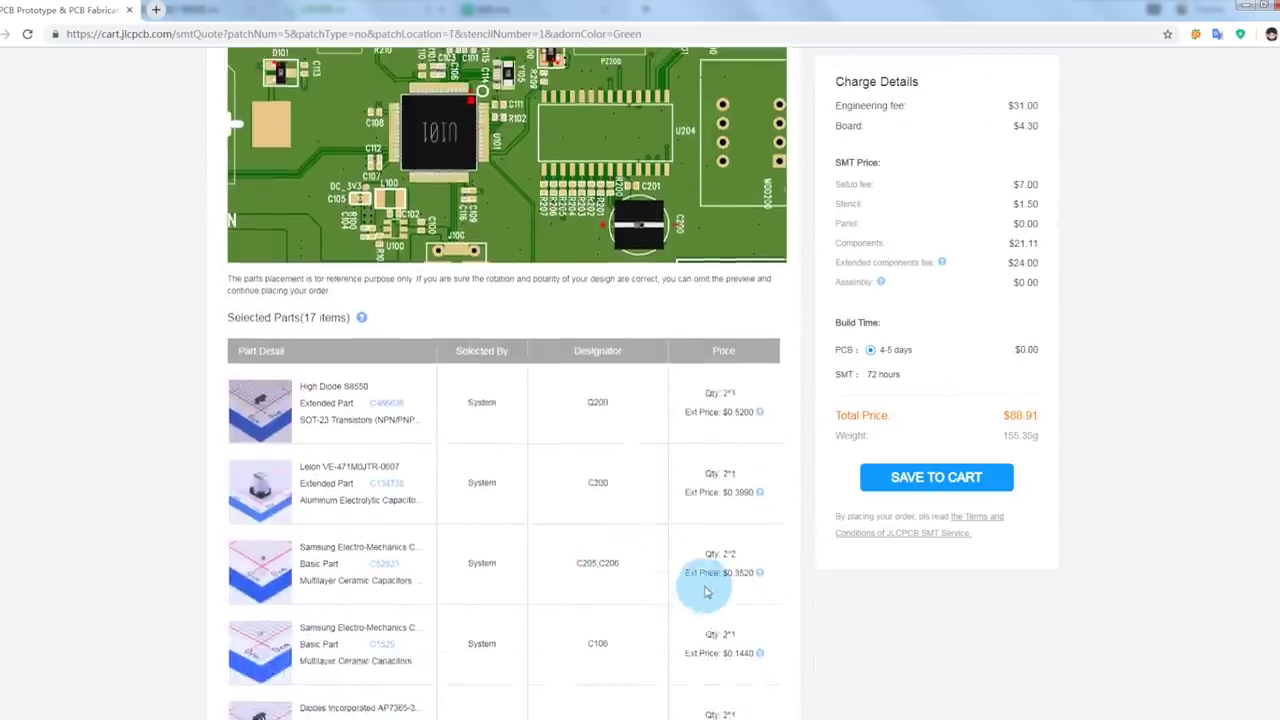
pyautogui.scroll(-1, 766, 586)
pyautogui.scroll(-1, 752, 585)
pyautogui.scroll(-1, 752, 585)
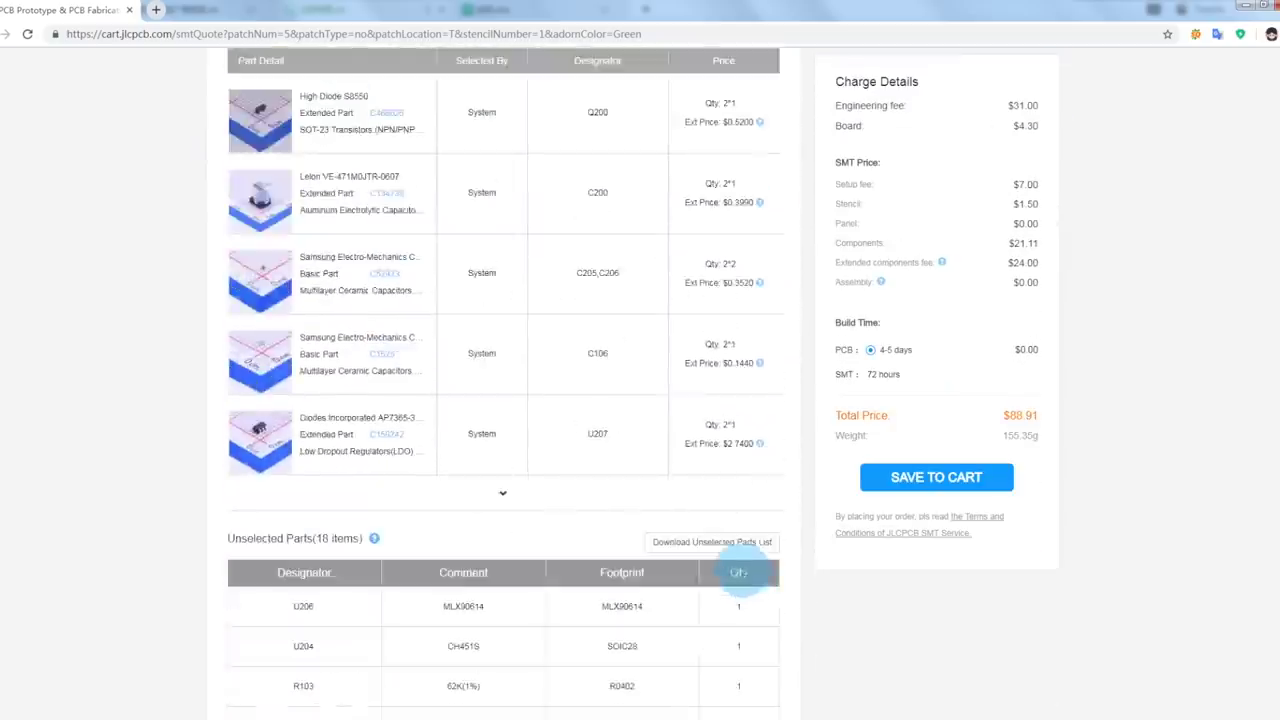
pyautogui.scroll(-3, 783, 529)
pyautogui.scroll(2, 809, 534)
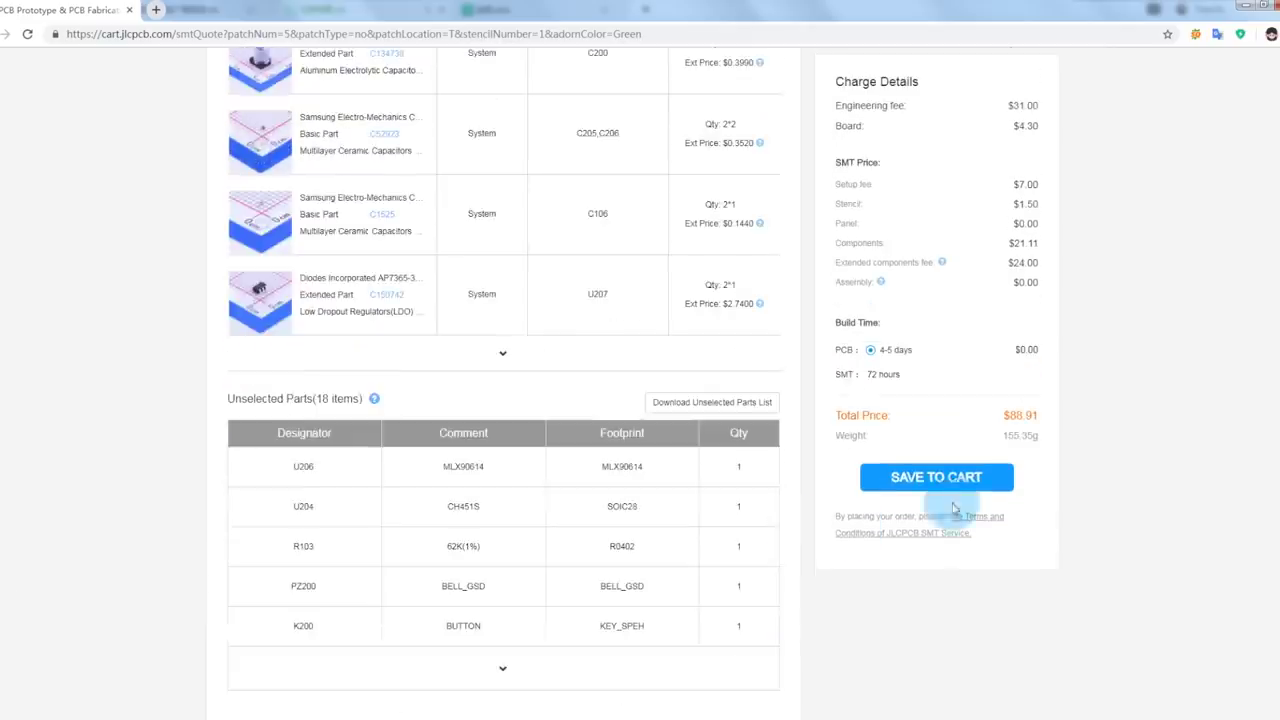
pyautogui.scroll(2, 771, 543)
pyautogui.scroll(2, 771, 543)
pyautogui.scroll(2, 775, 543)
pyautogui.scroll(1, 778, 543)
pyautogui.scroll(-1, 778, 543)
pyautogui.scroll(1, 779, 544)
pyautogui.click(955, 698)
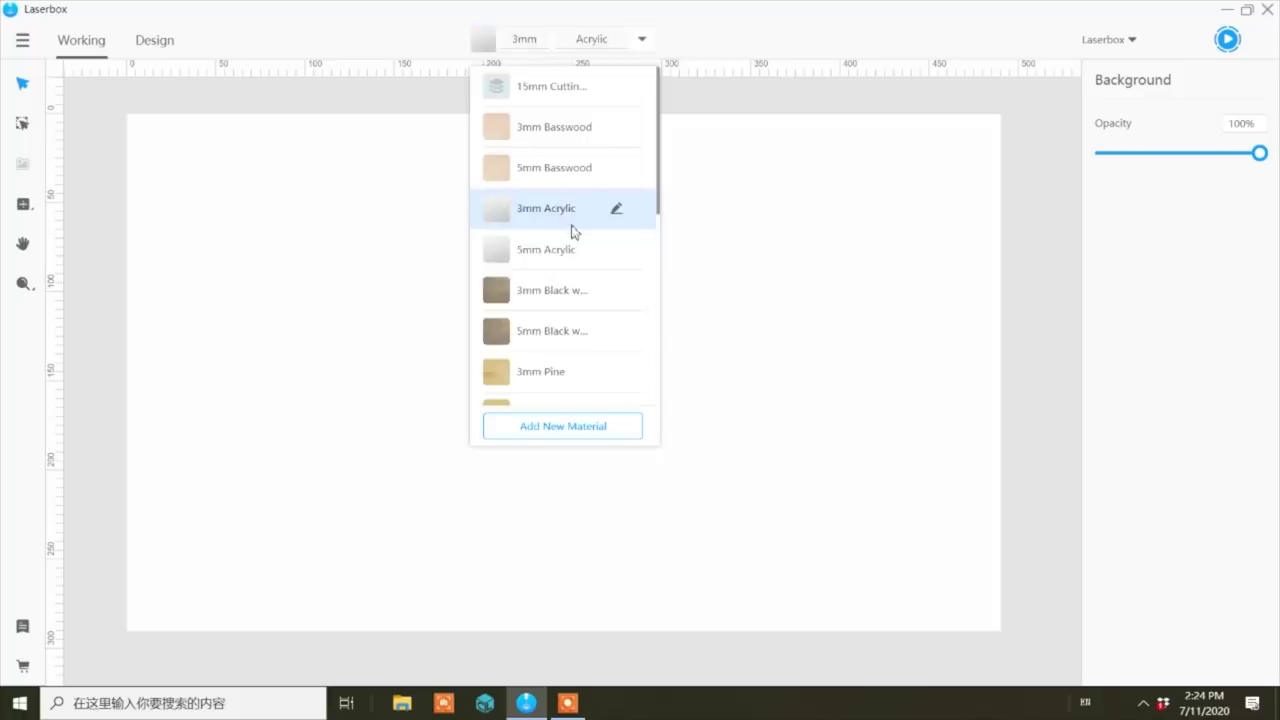
# Step: Import the enclosure outline onto 3mm Acrylic, nudge it left, and start the cut job
pyautogui.click(571, 224)
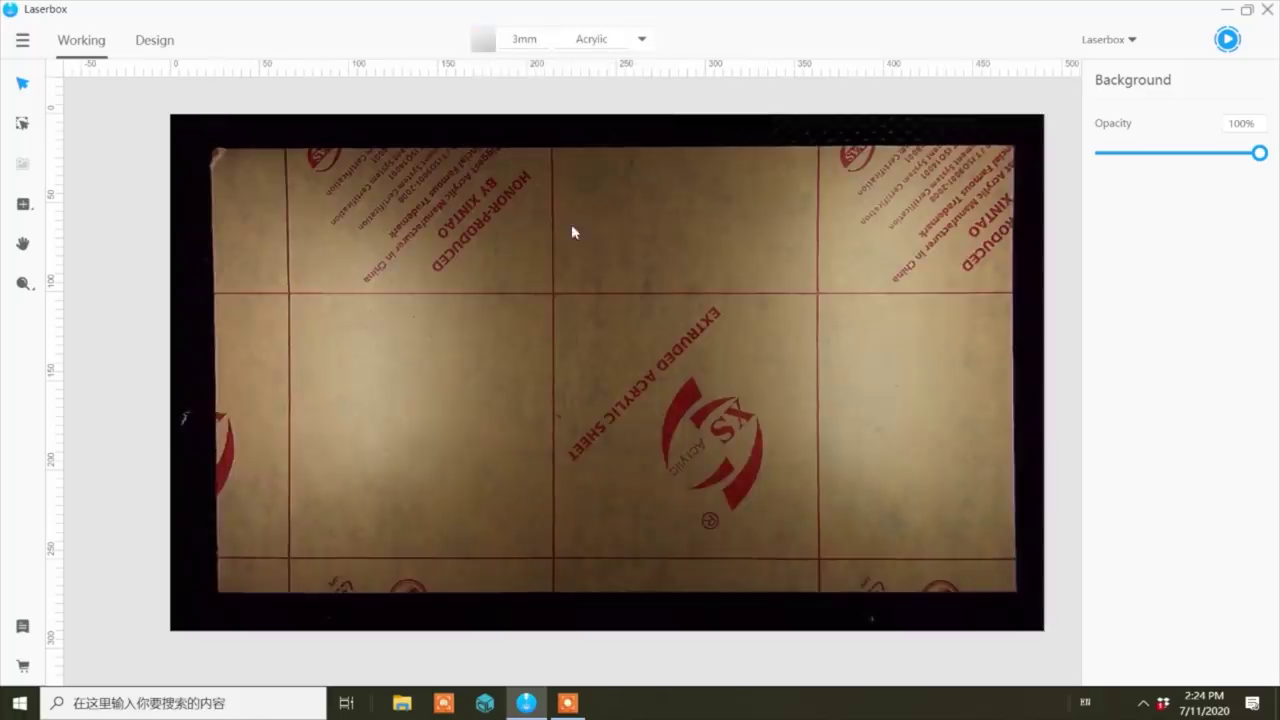
pyautogui.click(22, 42)
pyautogui.click(64, 88)
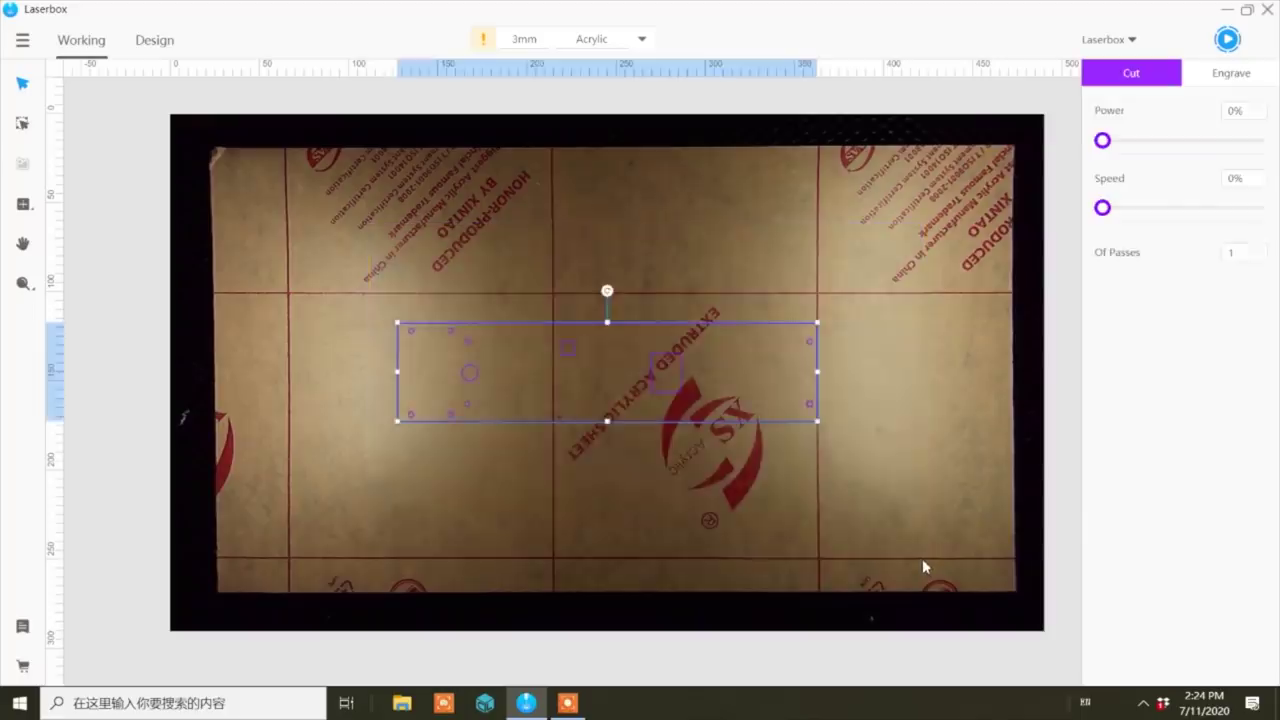
pyautogui.press('Left')
pyautogui.press('Left')
pyautogui.press('Left')
pyautogui.press('Left')
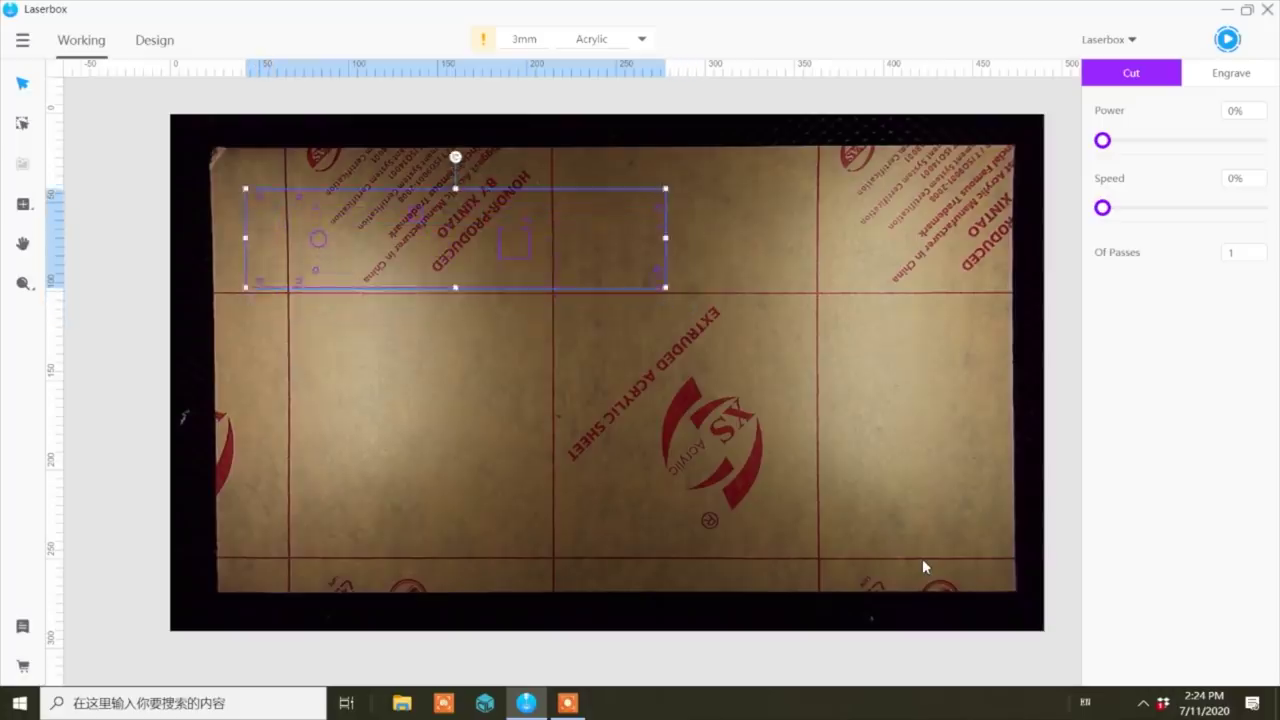
pyautogui.click(1229, 46)
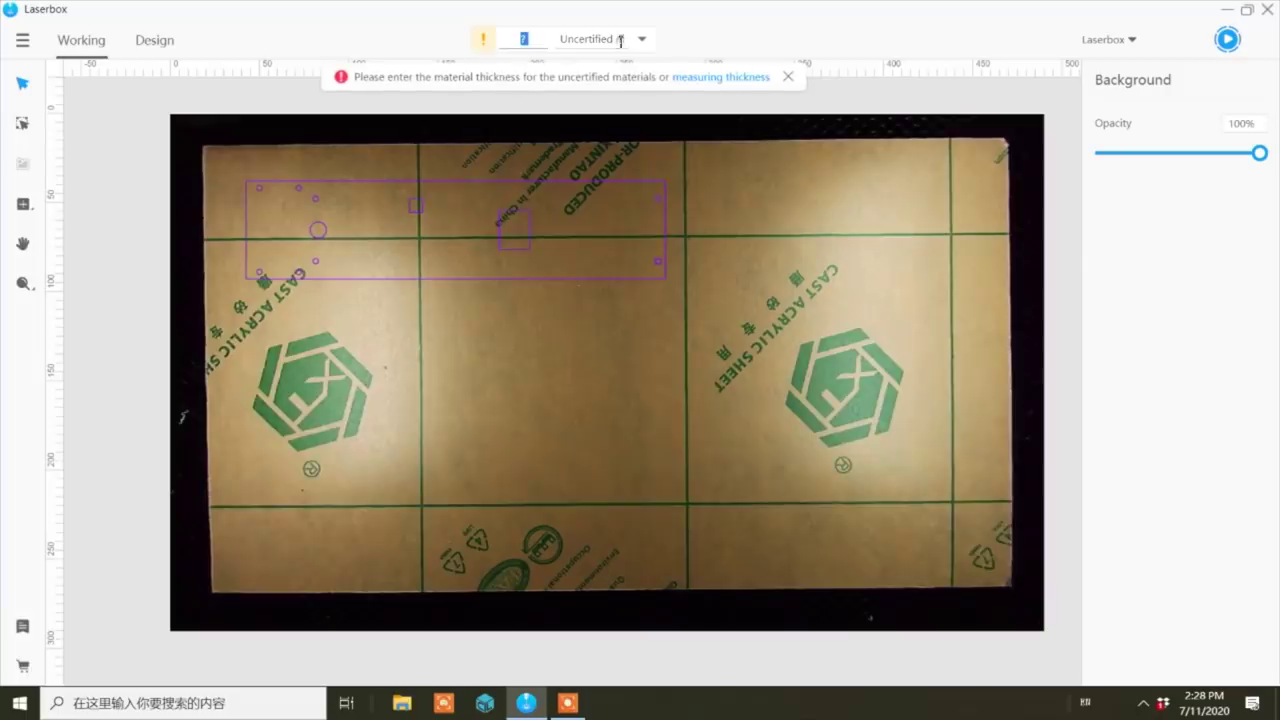
# Step: Replace the old outline with SP02 Laser Back and nudge it to the sheet's top-left
pyautogui.click(251, 180)
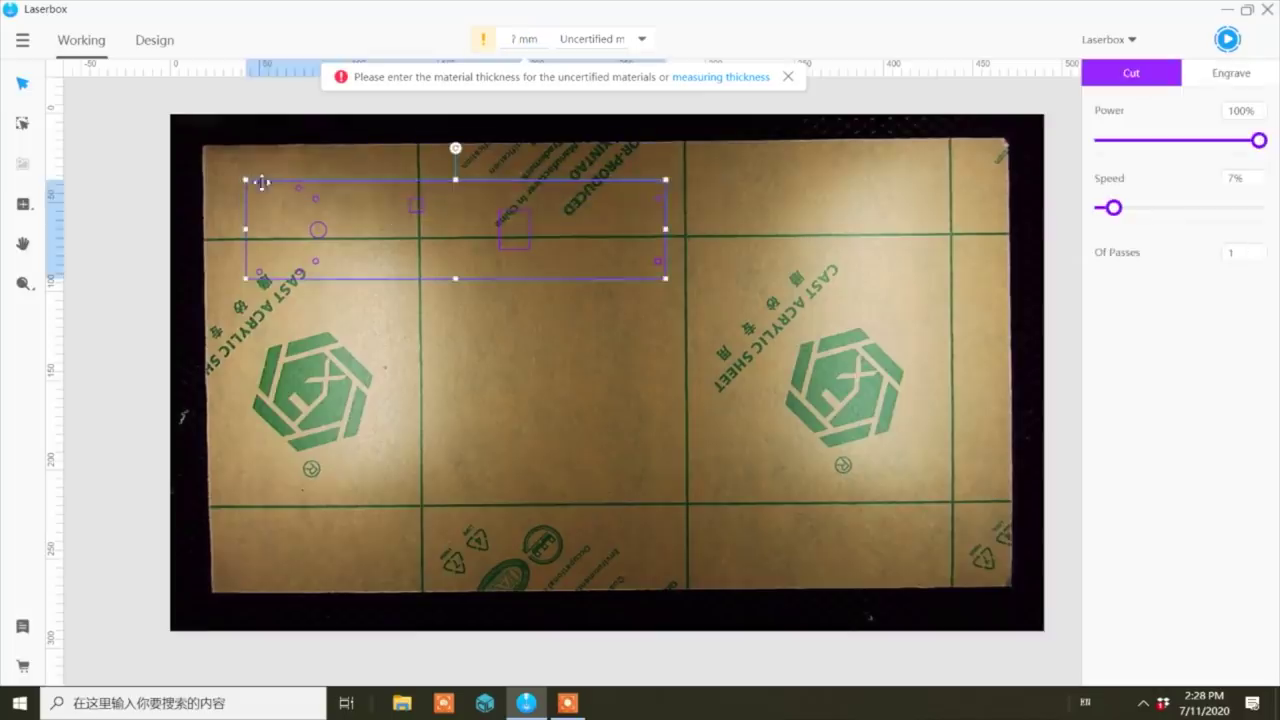
pyautogui.press('Delete')
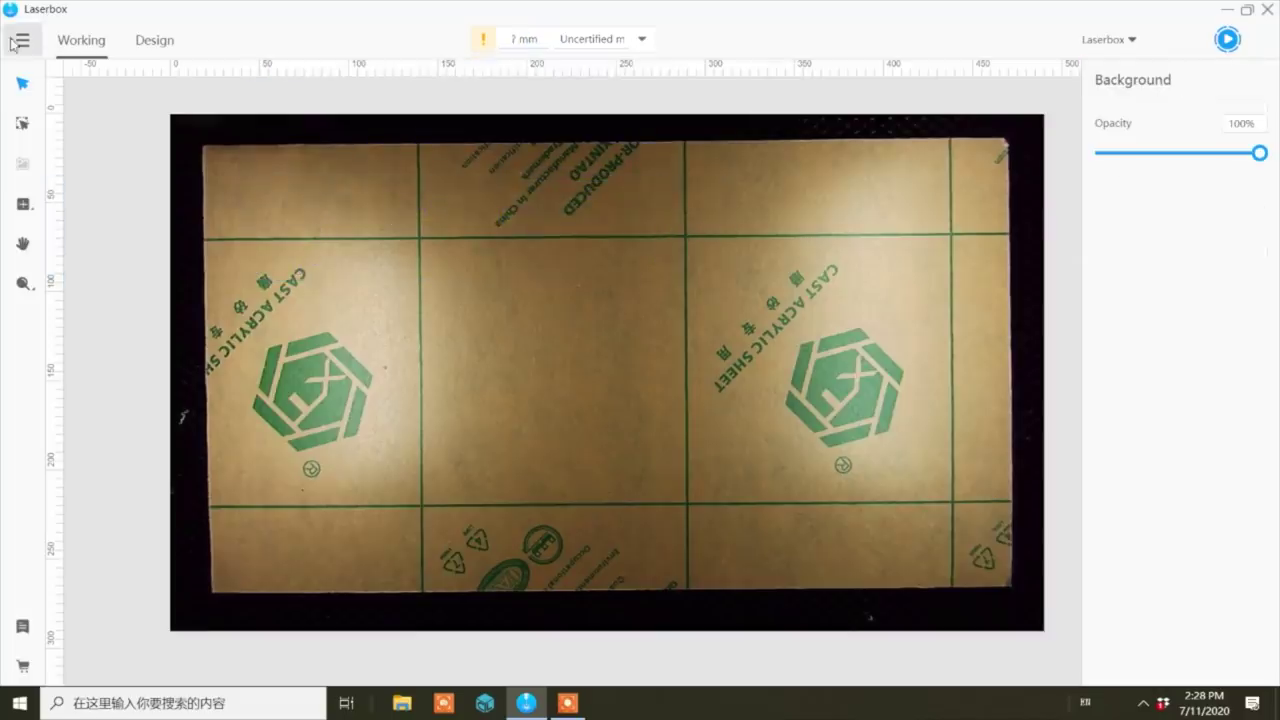
pyautogui.click(19, 40)
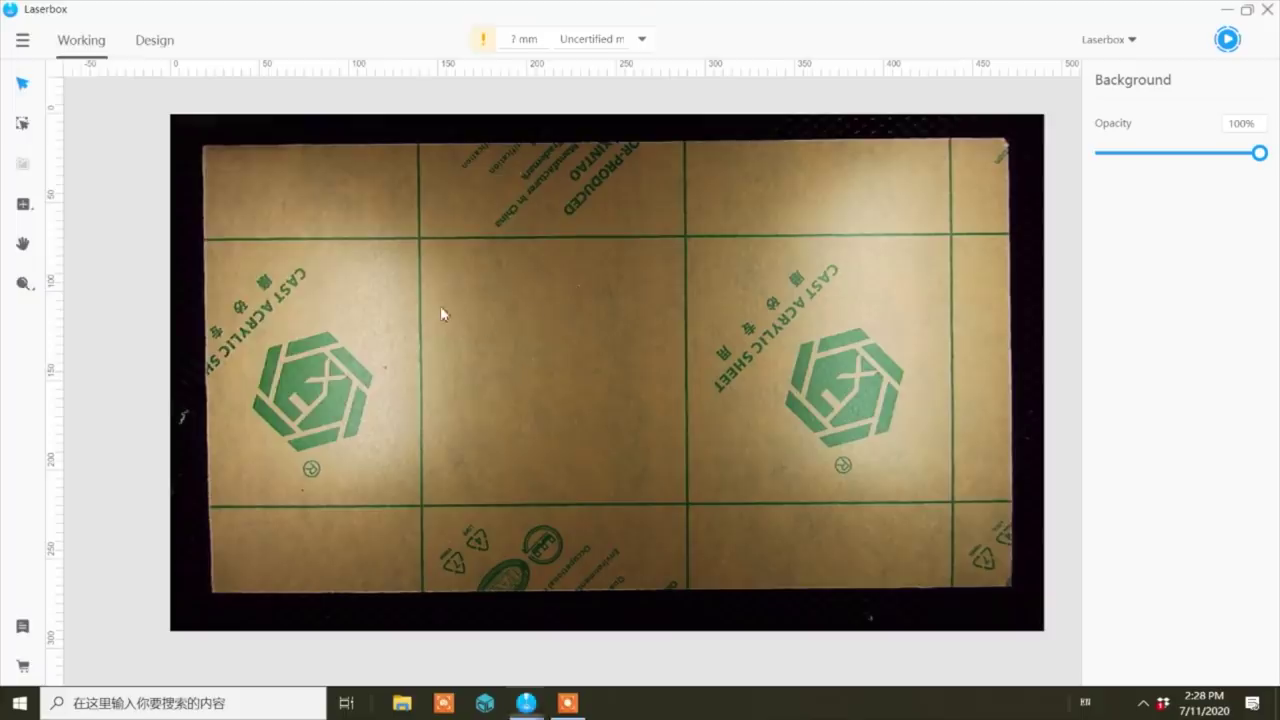
pyautogui.doubleClick(195, 154)
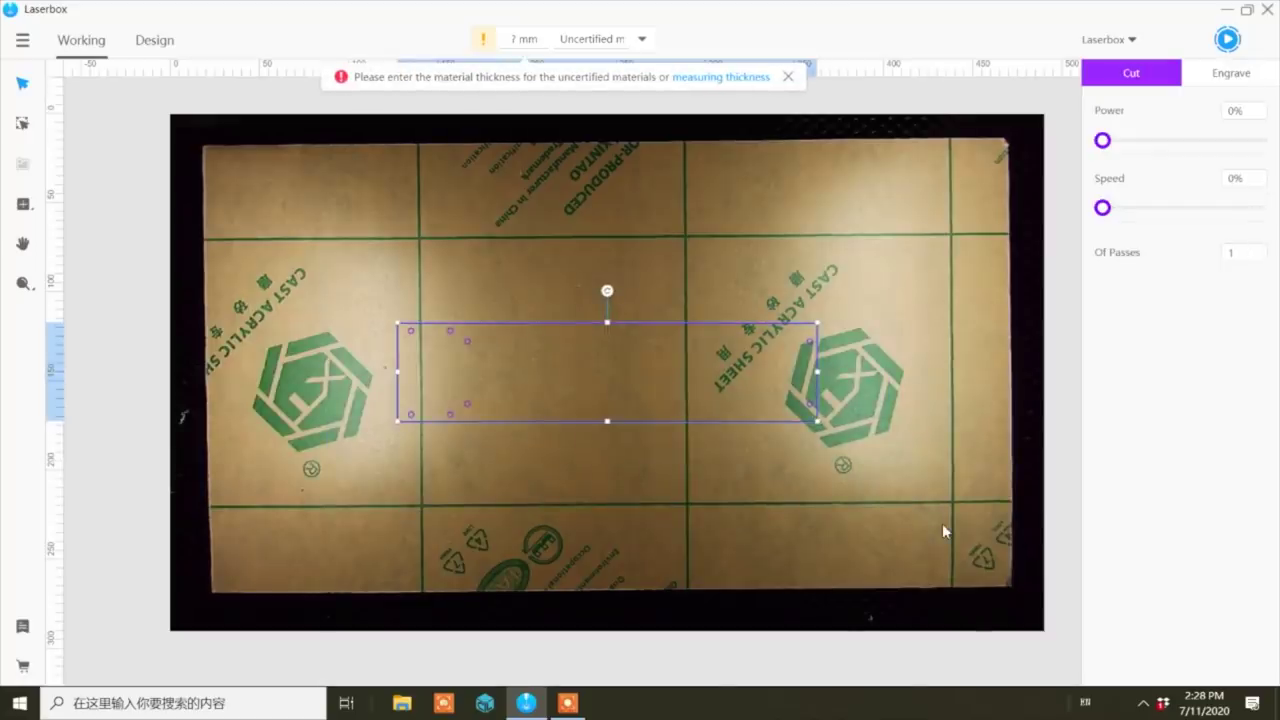
pyautogui.press('Left')
pyautogui.press('Left')
pyautogui.press('Left')
pyautogui.press('Left')
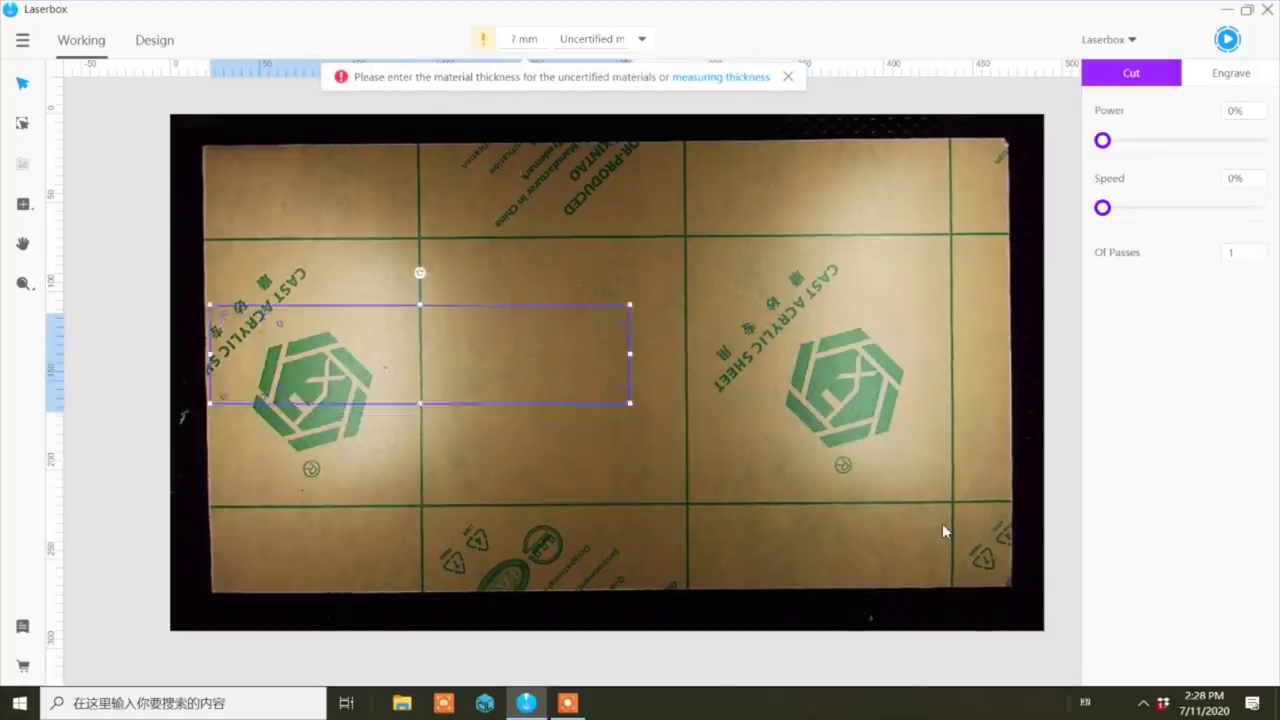
pyautogui.press('Up')
pyautogui.press('Up')
pyautogui.press('Up')
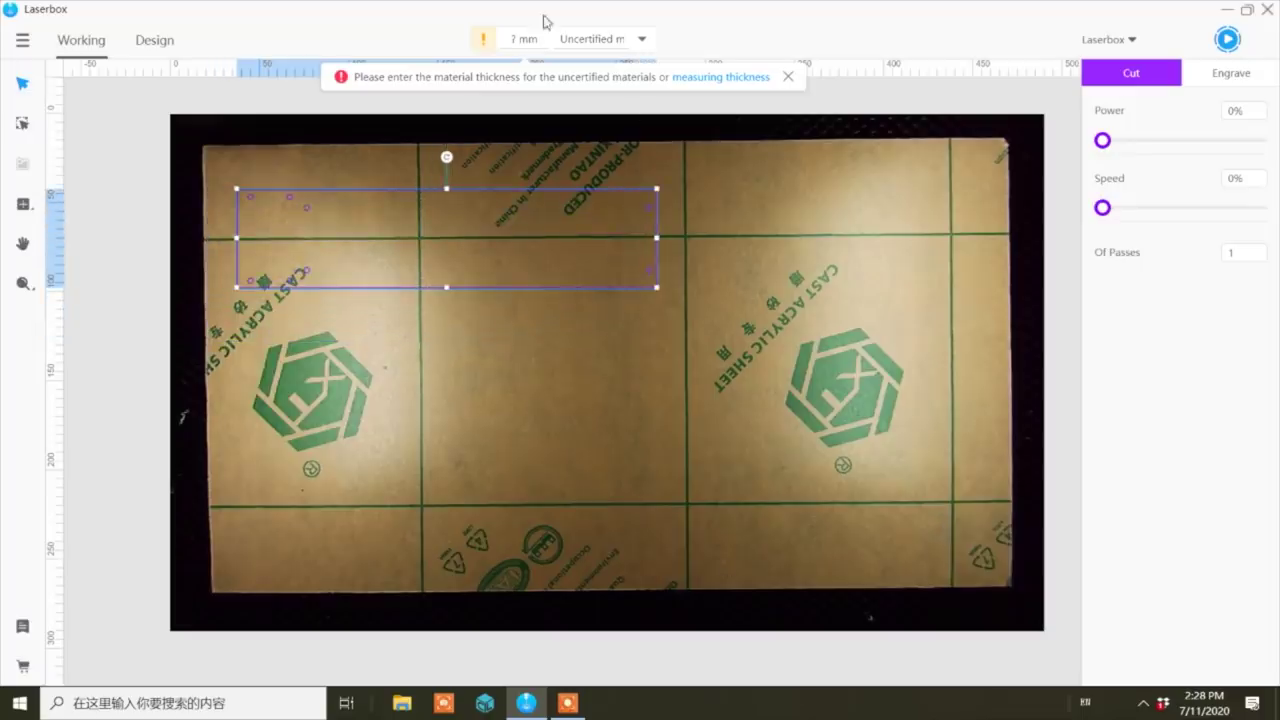
# Step: Set the material to 3mm Acrylic and preview the job estimated at 2 min 07 sec
pyautogui.click(637, 50)
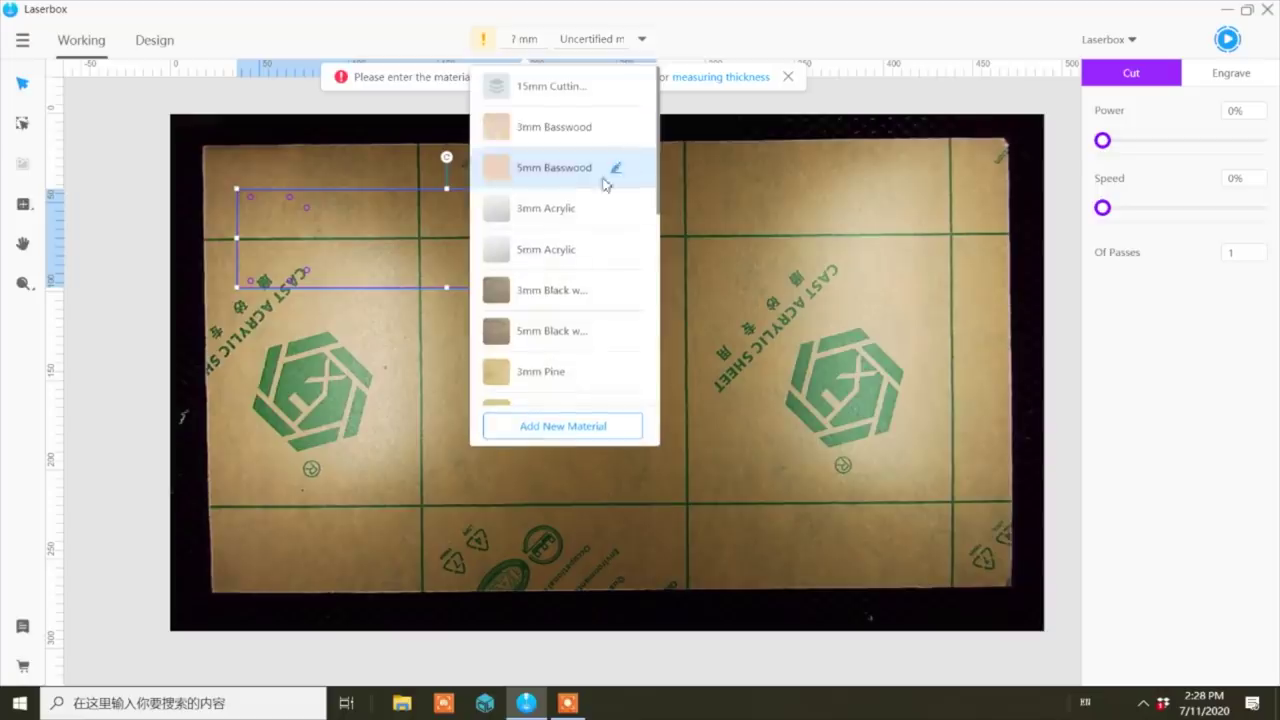
pyautogui.click(548, 212)
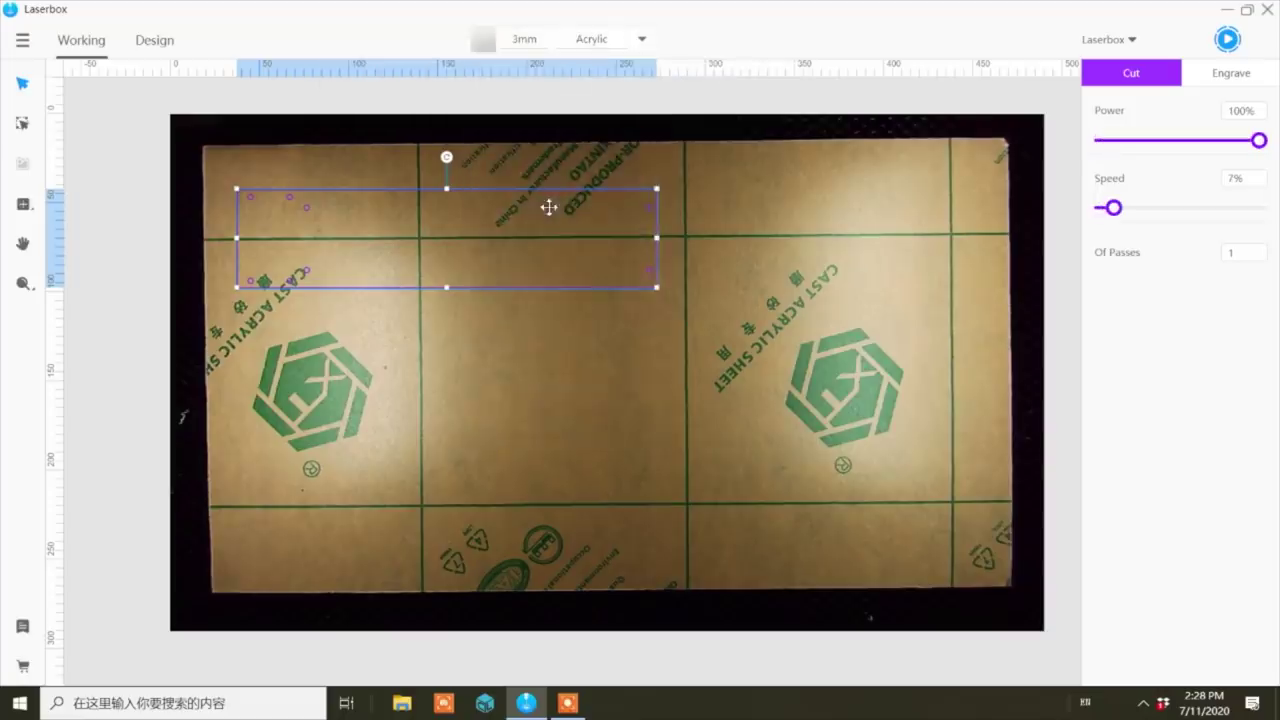
pyautogui.click(1228, 41)
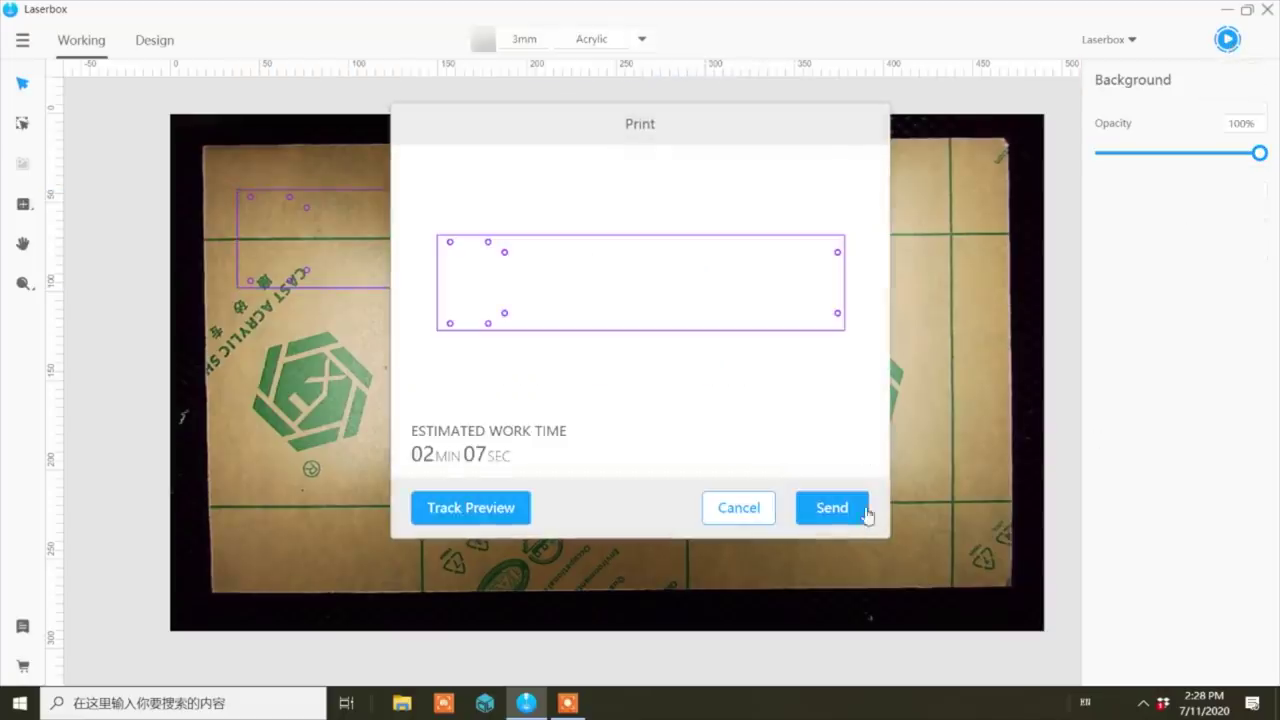